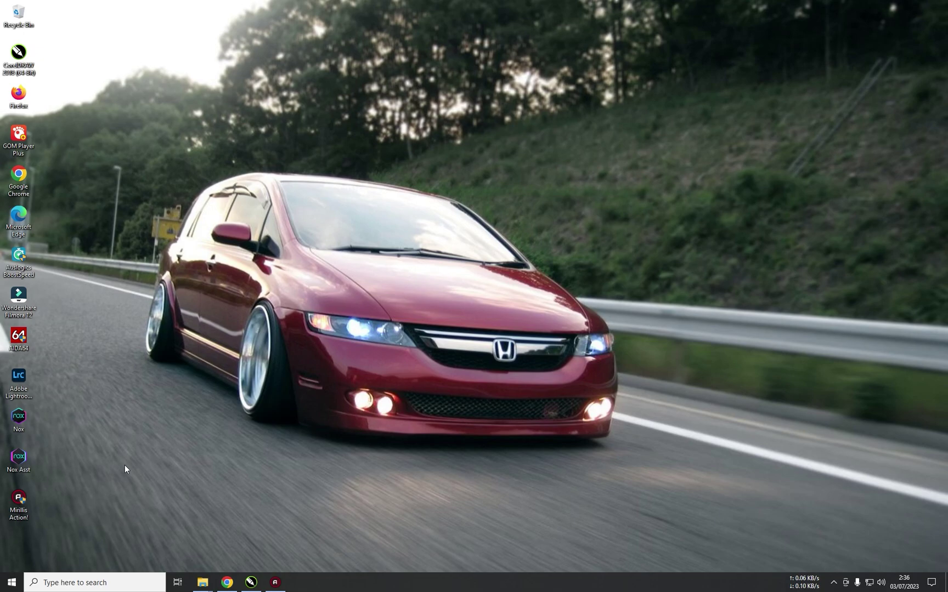
Launch Adobe Photoshop 2023 from the Windows 10 Start menu.
key("super")
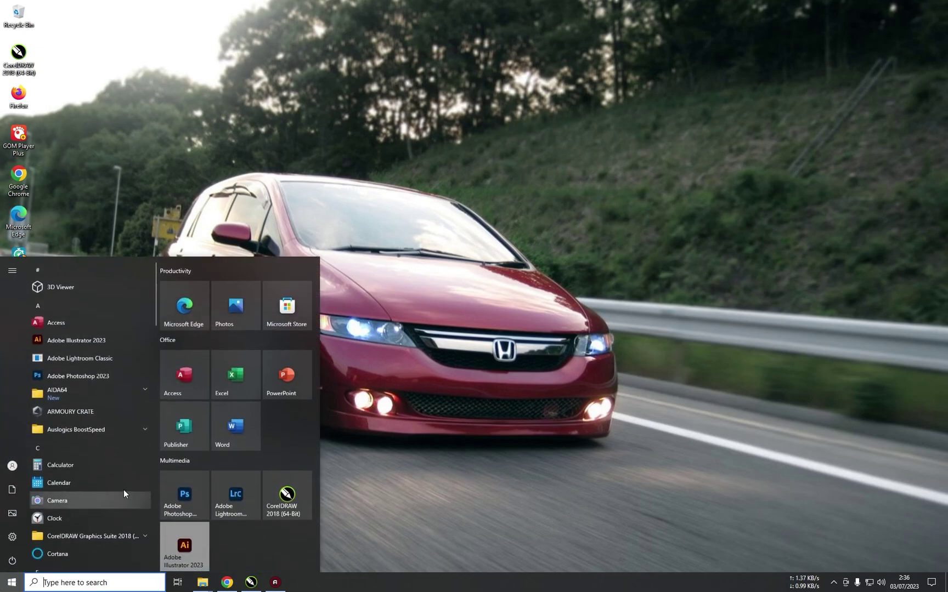
left_click(186, 495)
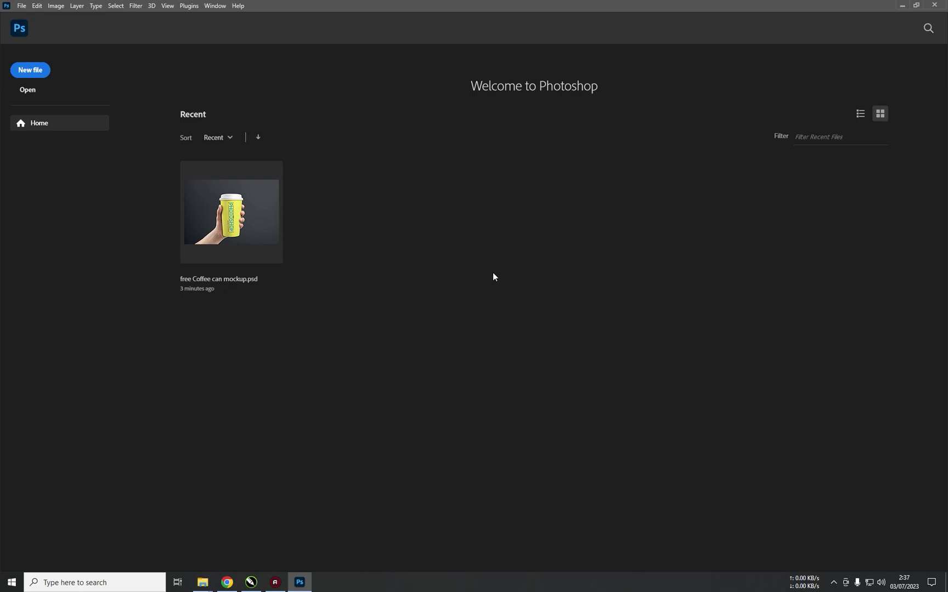
left_click(258, 225)
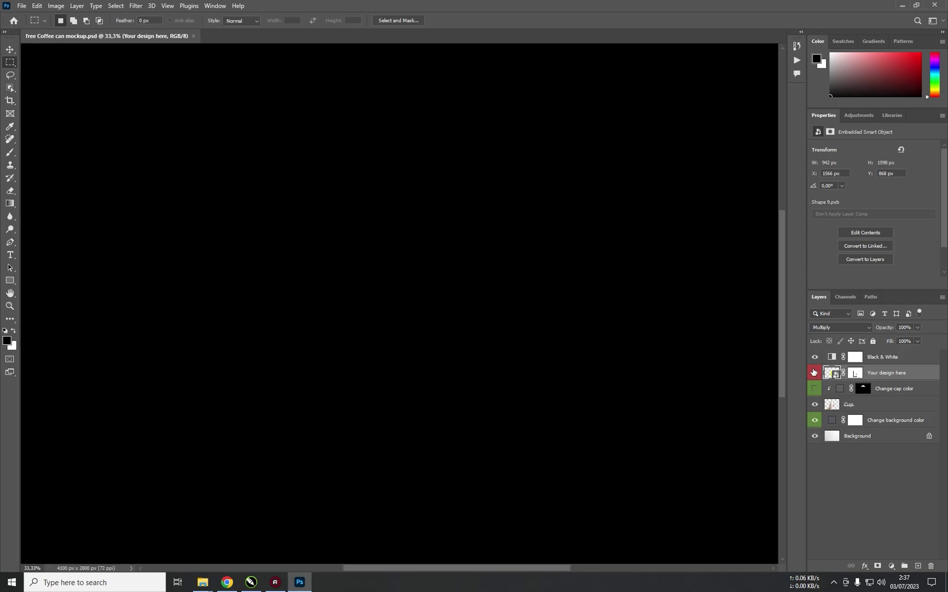
left_click(814, 372)
left_click(814, 372)
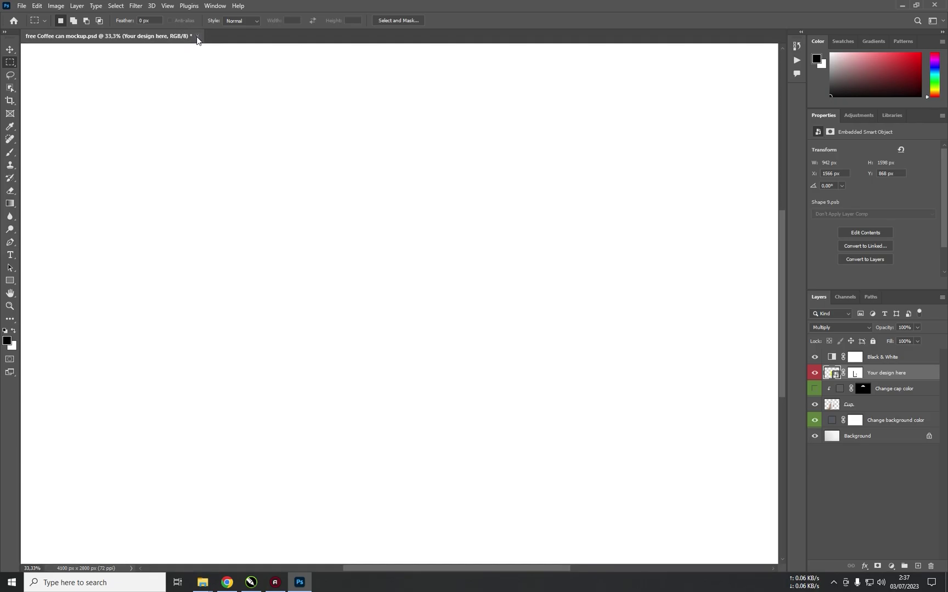
left_click(198, 36)
key("n")
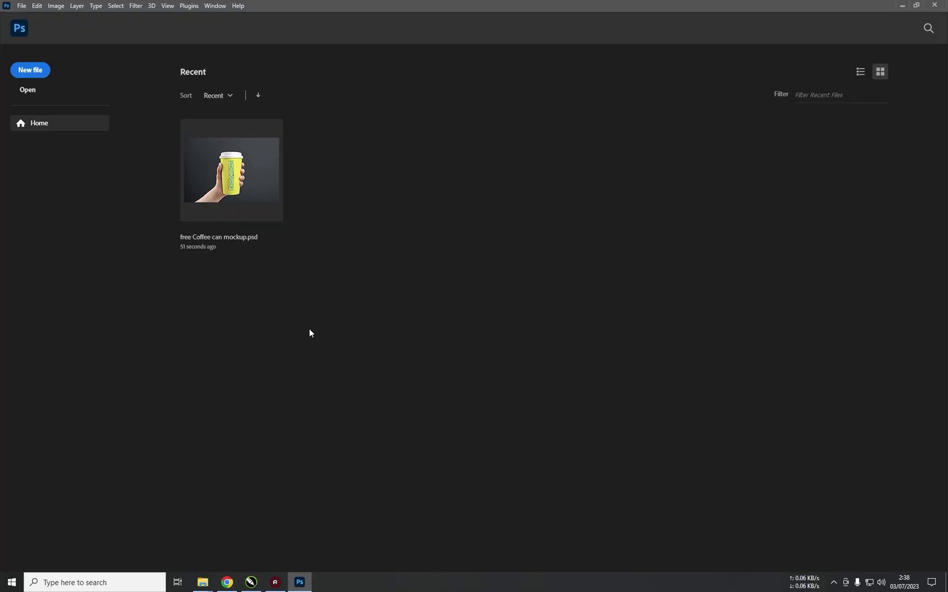
right_click(11, 582)
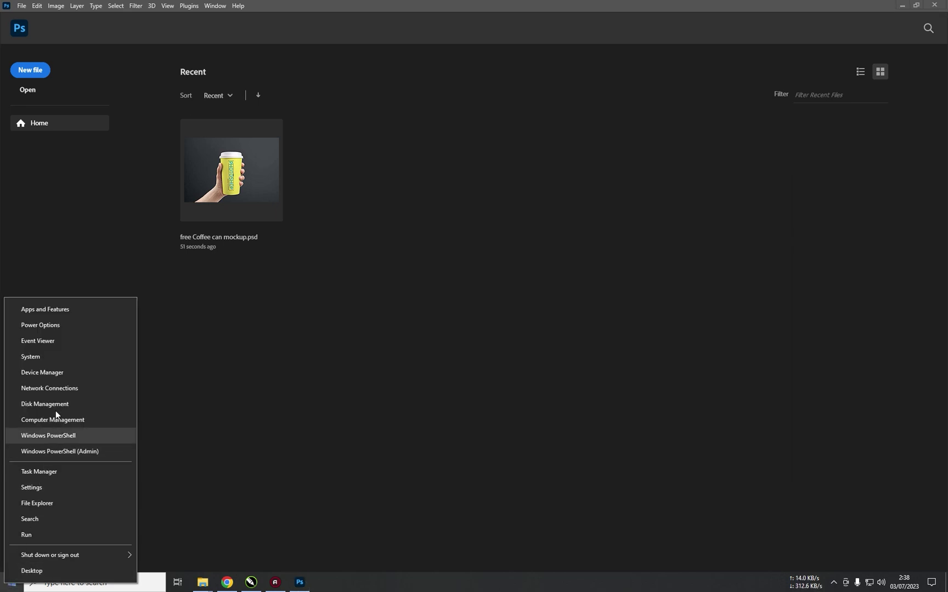
left_click(63, 372)
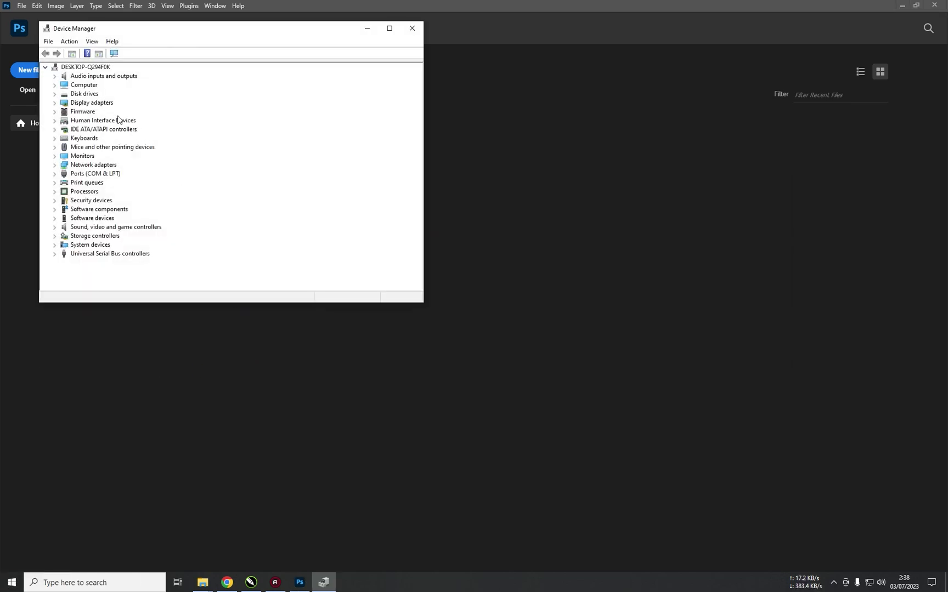
double_click(104, 102)
left_click(127, 120)
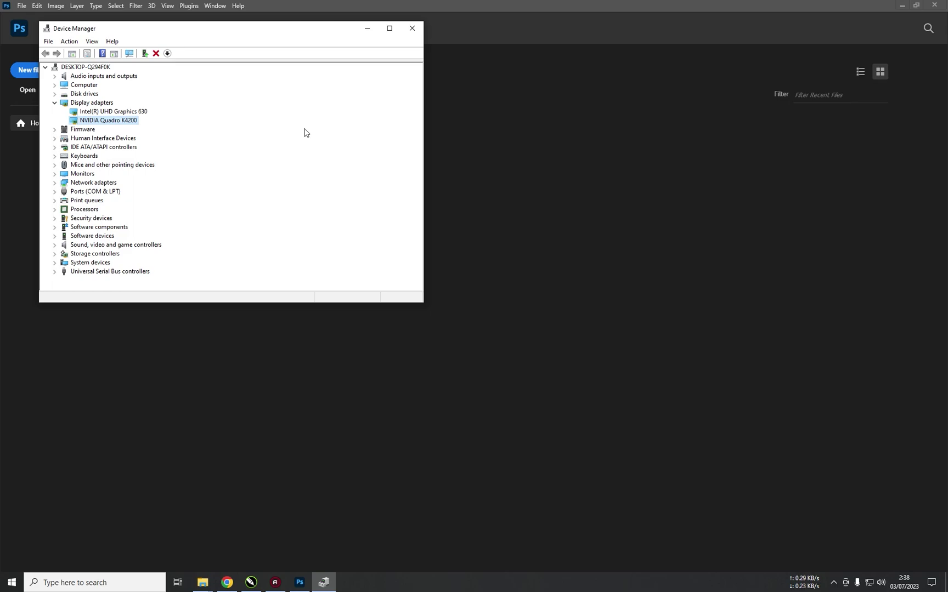
left_click(411, 29)
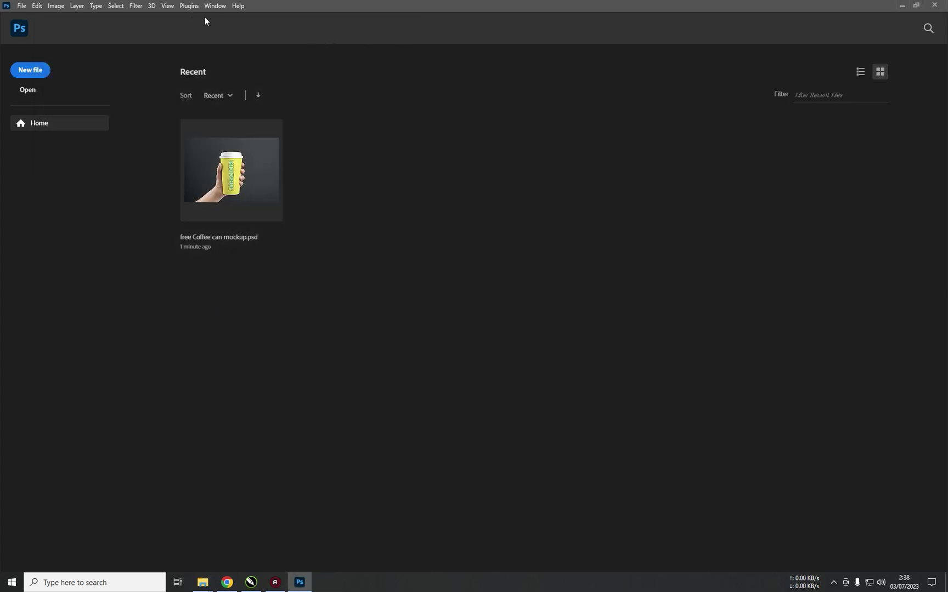
Show Photoshop's Performance preferences and open Device Manager from the Start button's context menu.
left_click(37, 5)
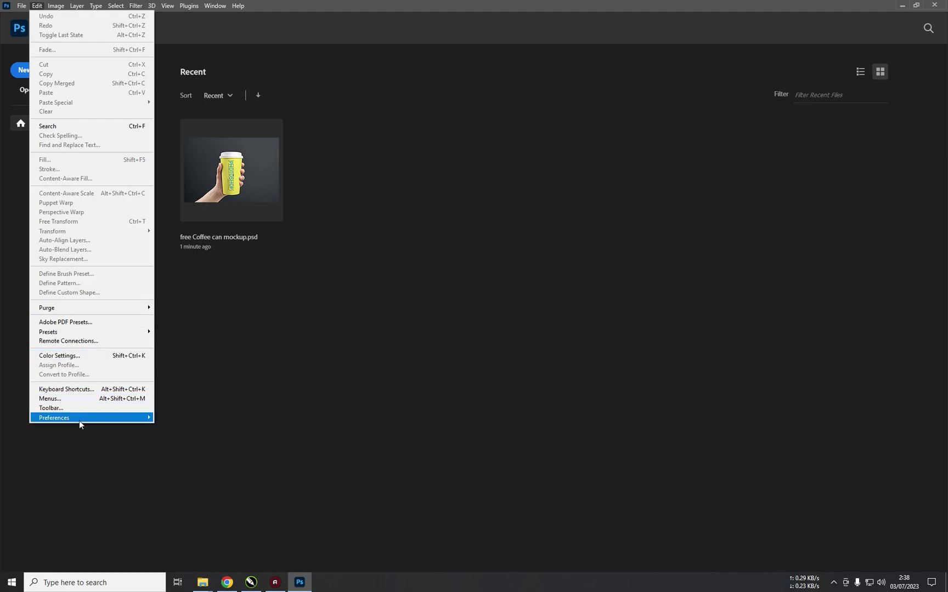
mouse_move(74, 418)
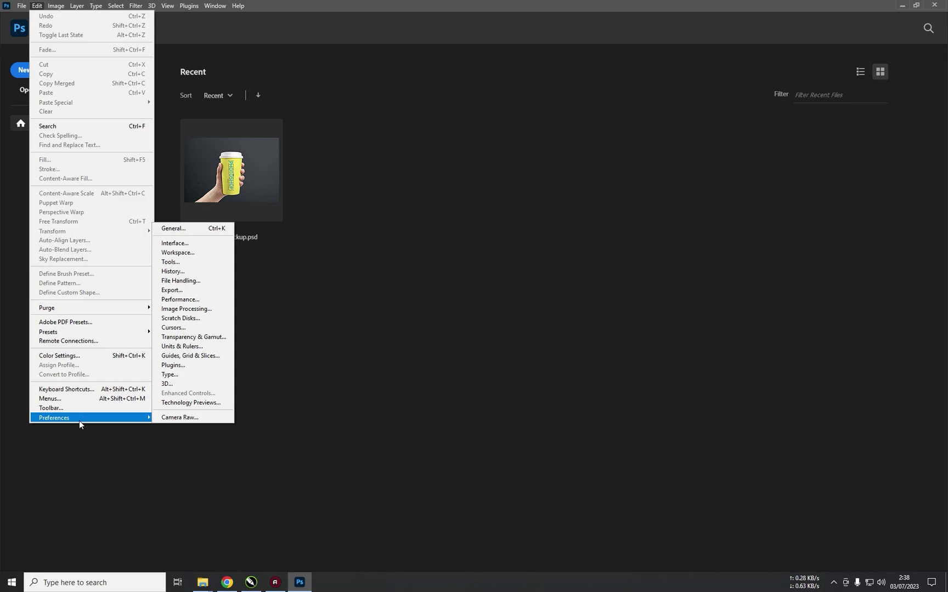
left_click(210, 301)
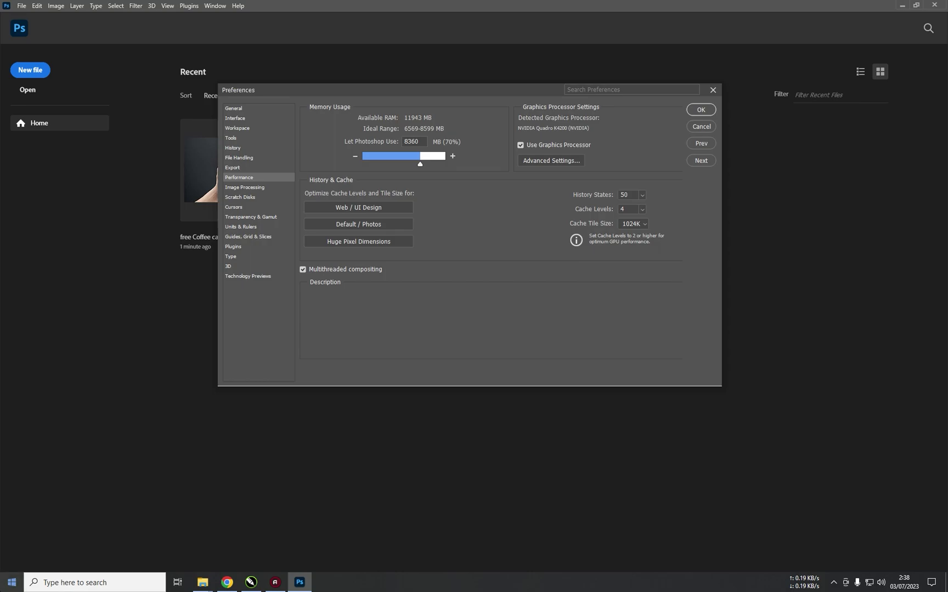
right_click(11, 582)
left_click(38, 381)
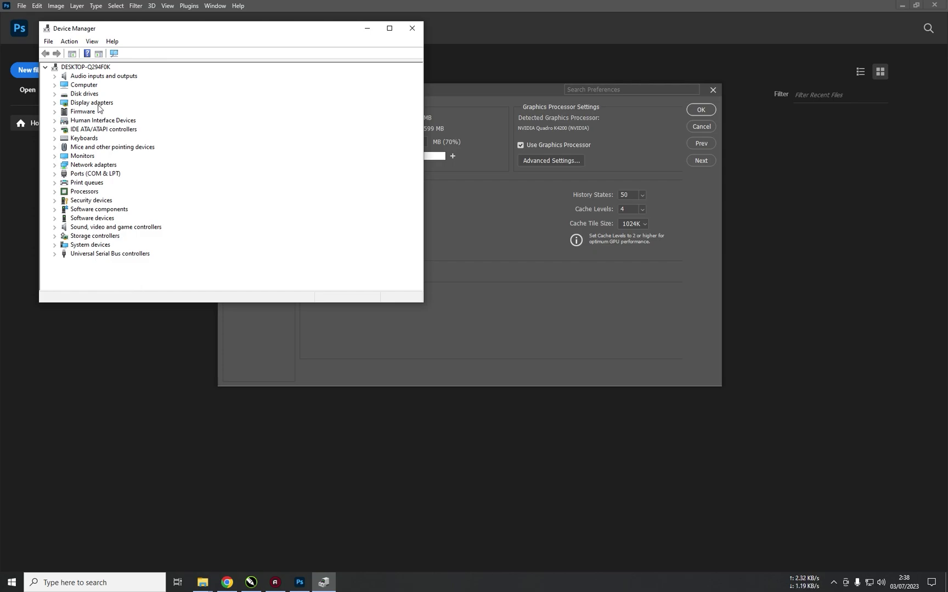
Expand Display adapters, inspect the Intel UHD Graphics 630 and NVIDIA Quadro K4200, then close Device Manager.
left_click(99, 105)
double_click(99, 105)
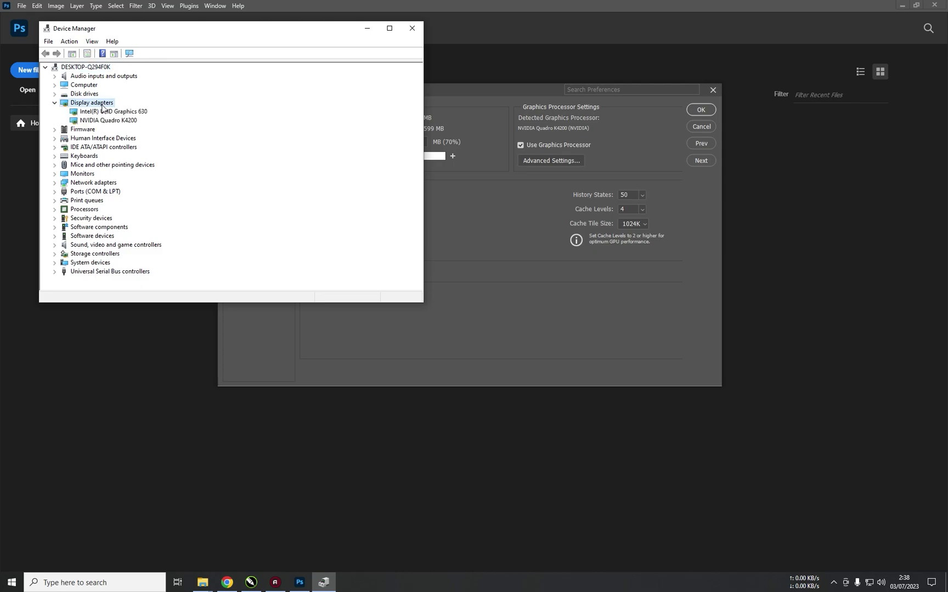
left_click(126, 121)
left_click(129, 113)
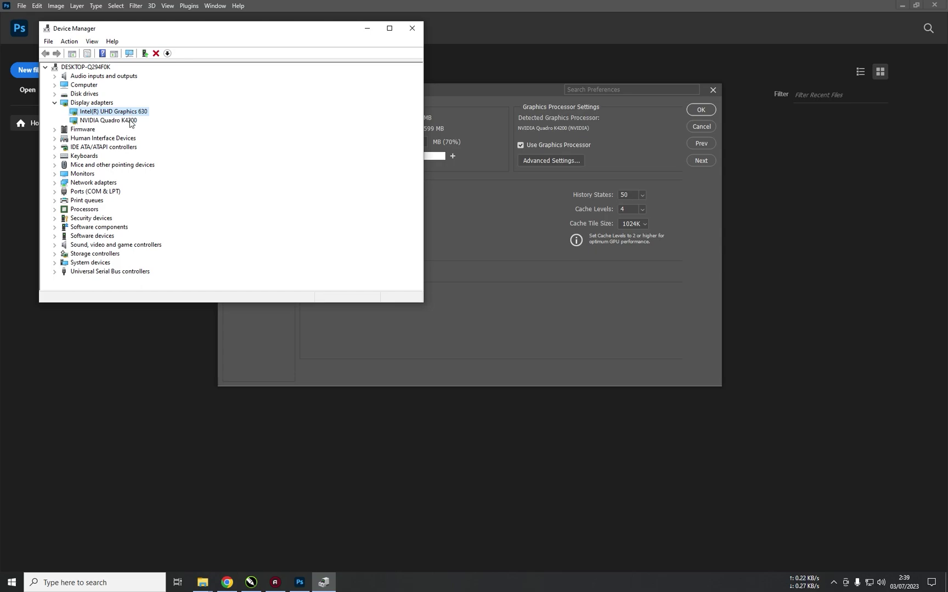
left_click(132, 122)
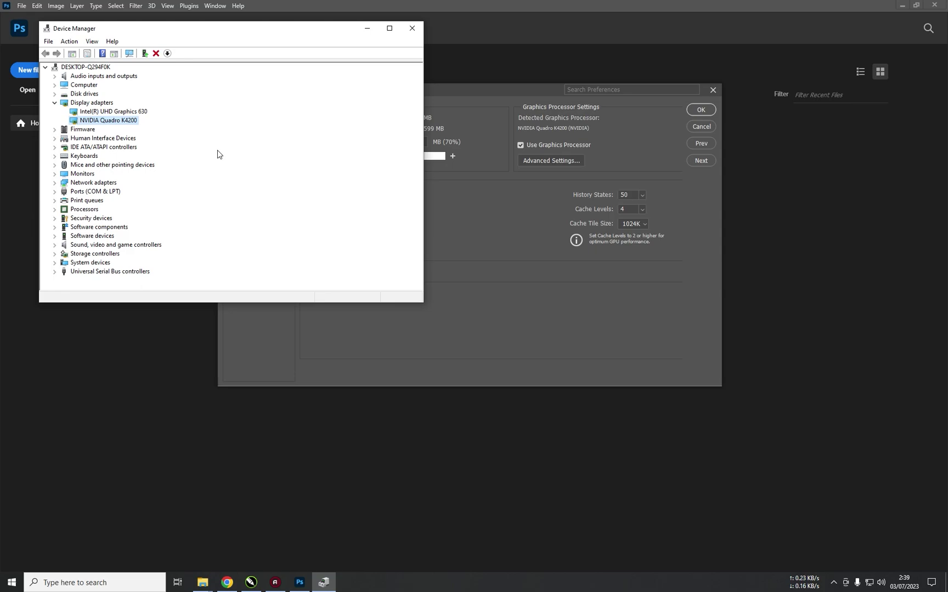
left_click(407, 36)
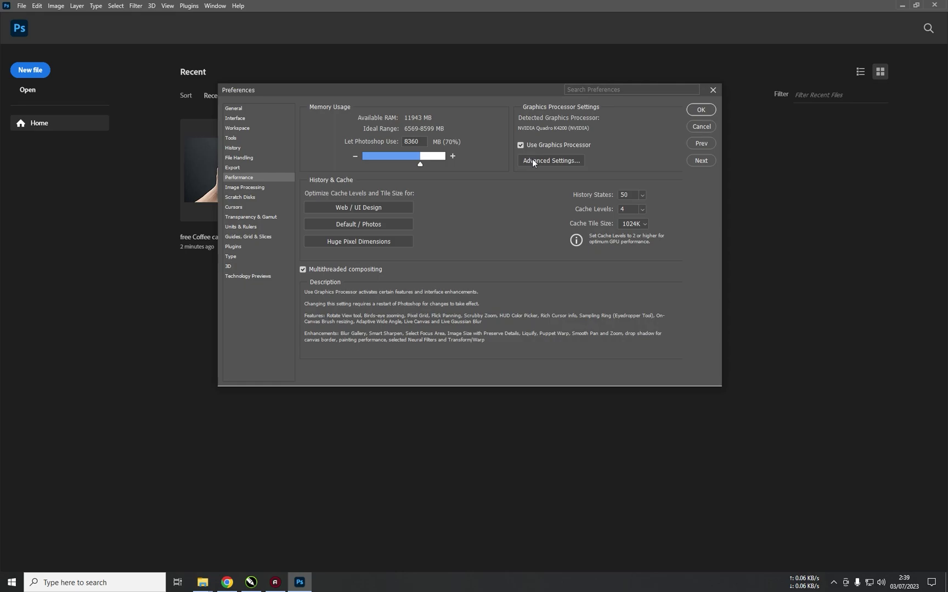
Leave Advanced Settings unchanged, disable Use Graphics Processor, and confirm Preferences with OK.
left_click(532, 159)
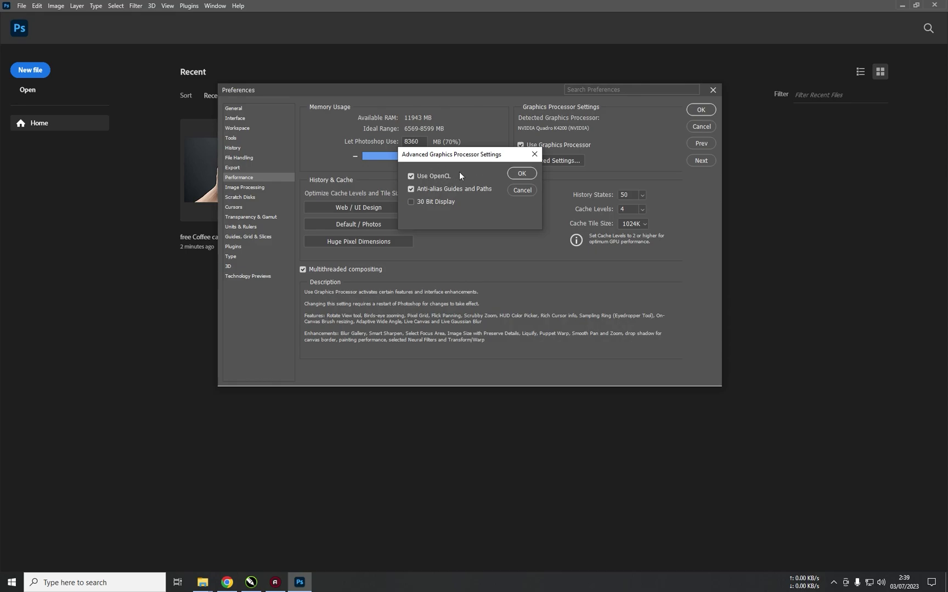
left_click(516, 190)
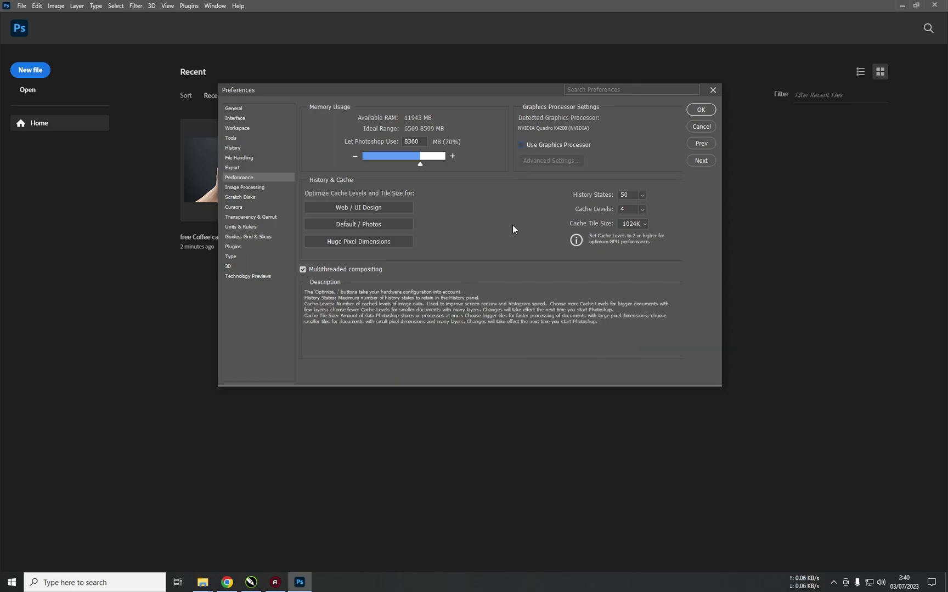
left_click(700, 110)
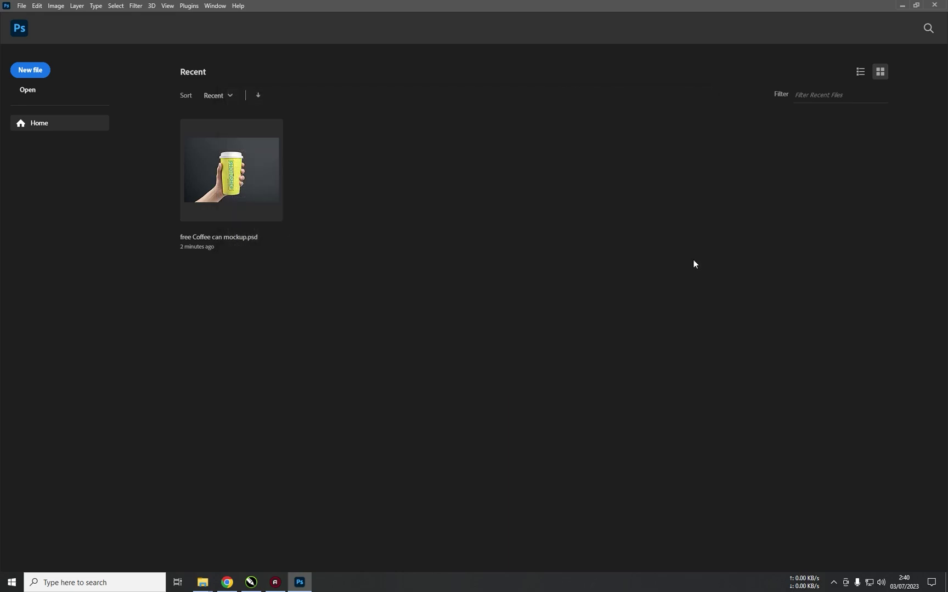
Quit and relaunch Photoshop 2023, then reopen free Coffee can mockup.psd.
left_click(934, 5)
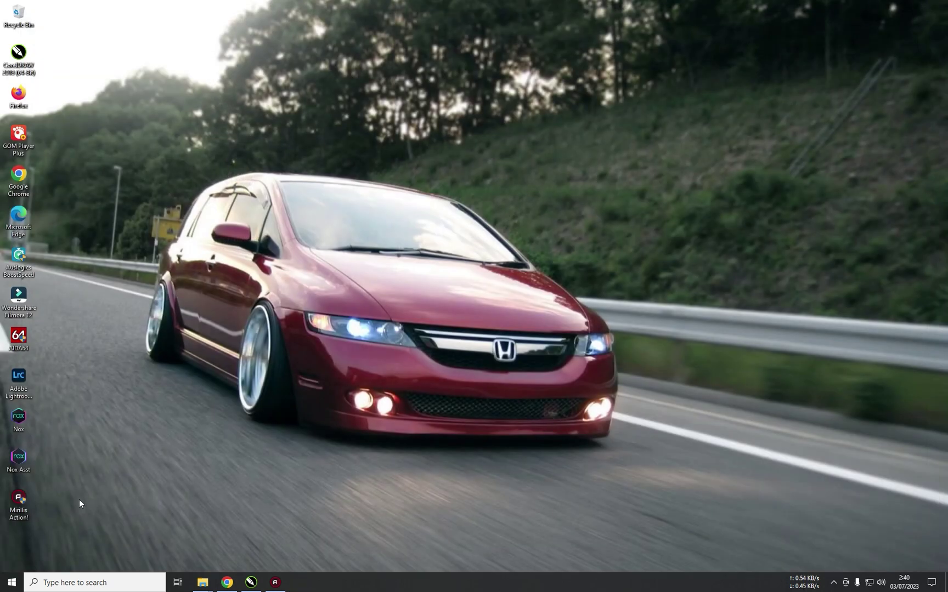
left_click(11, 582)
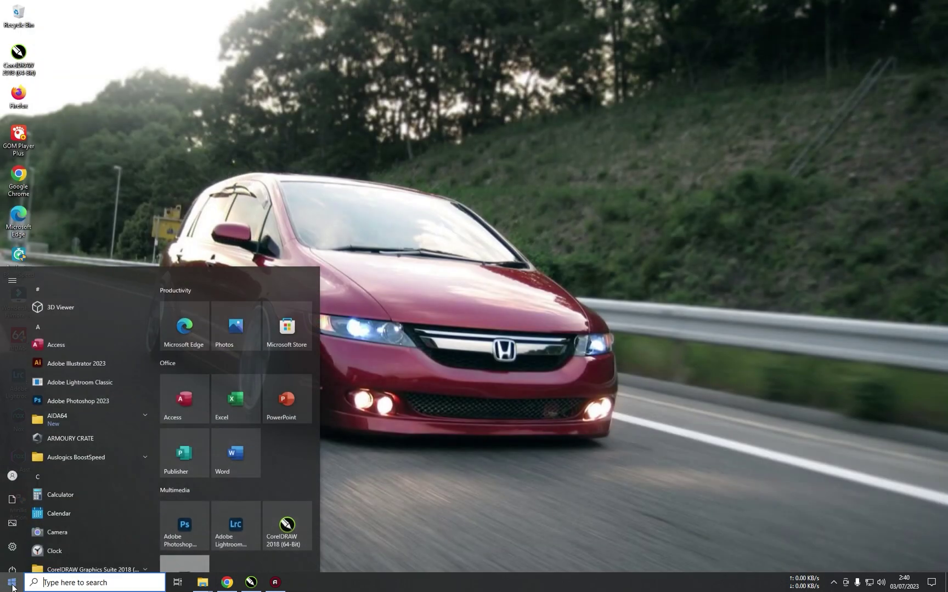
left_click(177, 504)
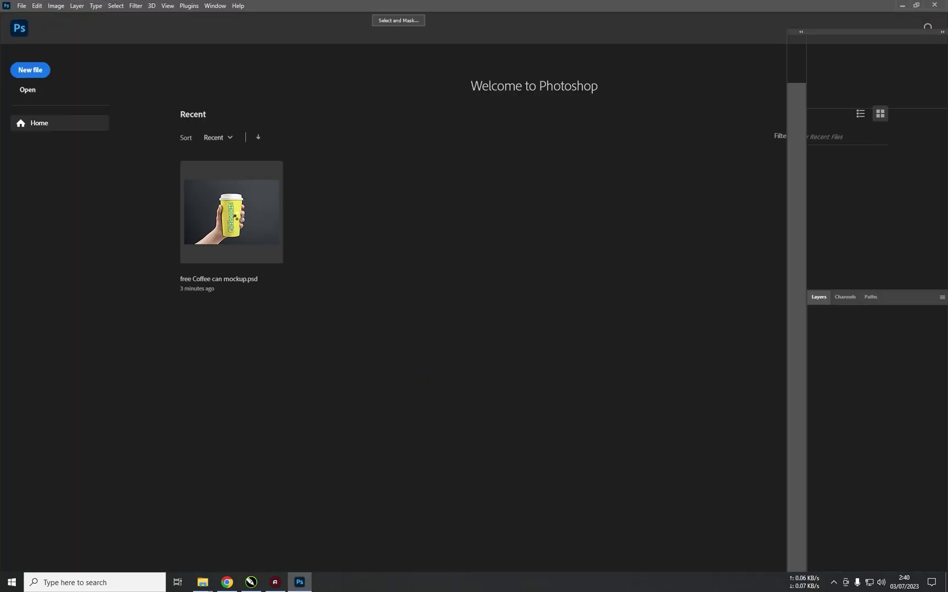
left_click(238, 215)
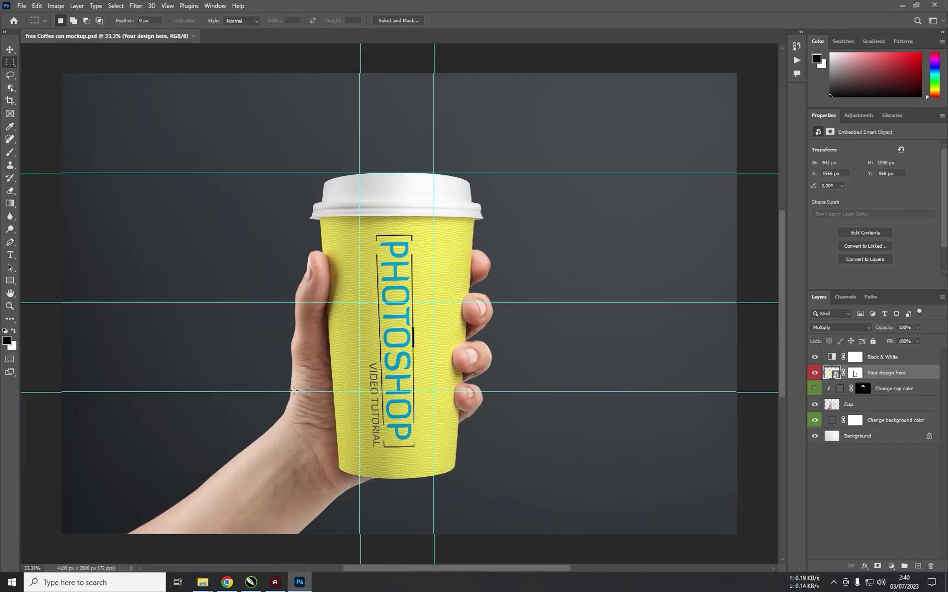
Scroll over the canvas to check the yellow PHOTOSHOP VIDEO TUTORIAL cup renders correctly.
scroll(290, 274, "down", 1)
scroll(341, 341, "up", 2)
scroll(341, 341, "down", 2)
scroll(341, 341, "up", 1)
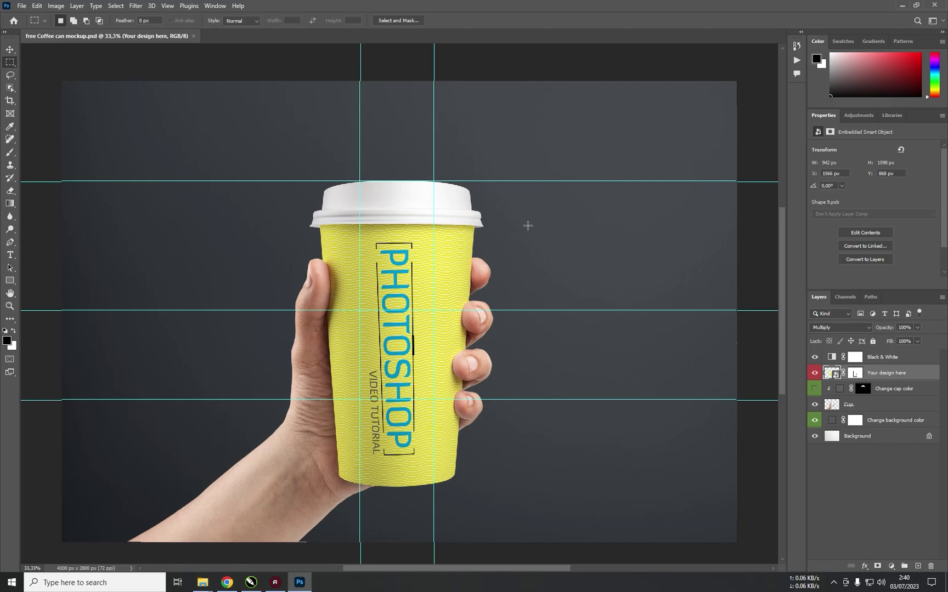
scroll(527, 225, "up", 1)
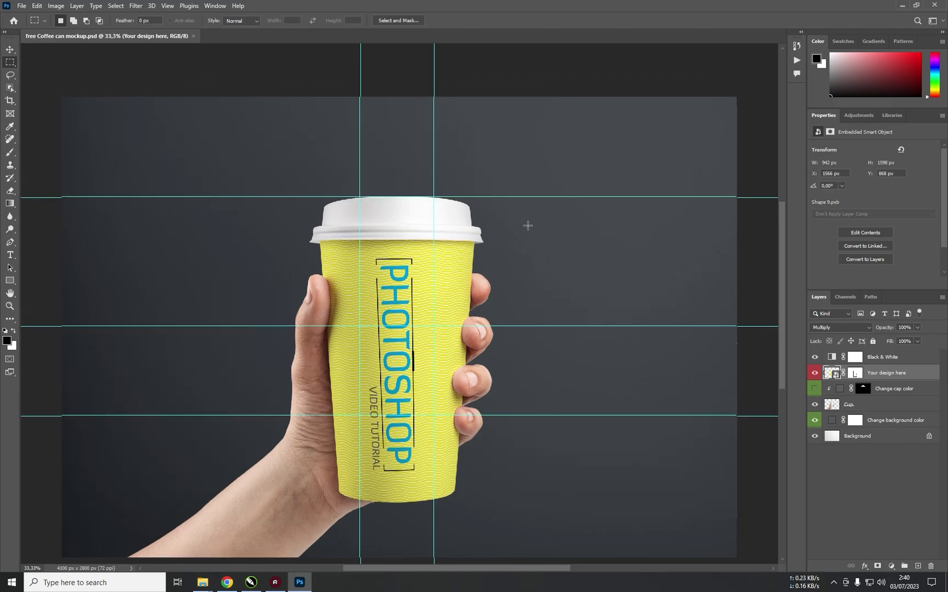